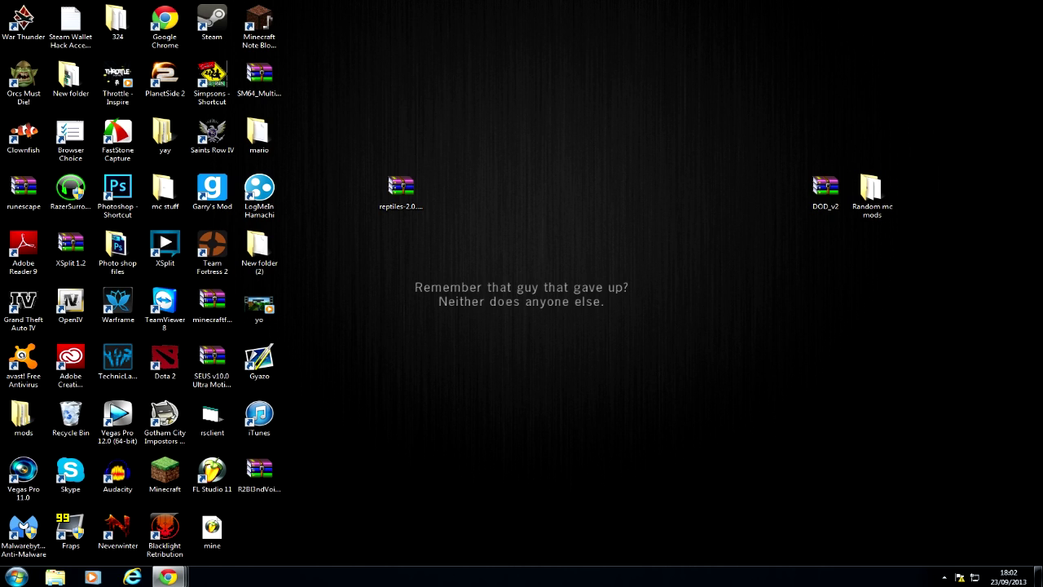
Step: Open the AppData Roaming folder through a %appdata% Start menu search
left_click(16, 576)
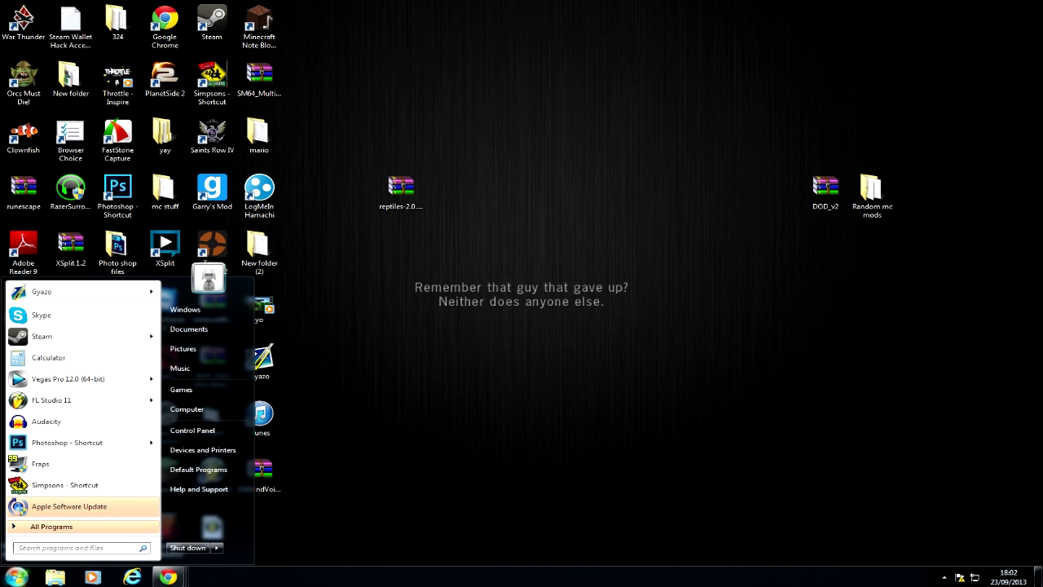
type("%appdata")
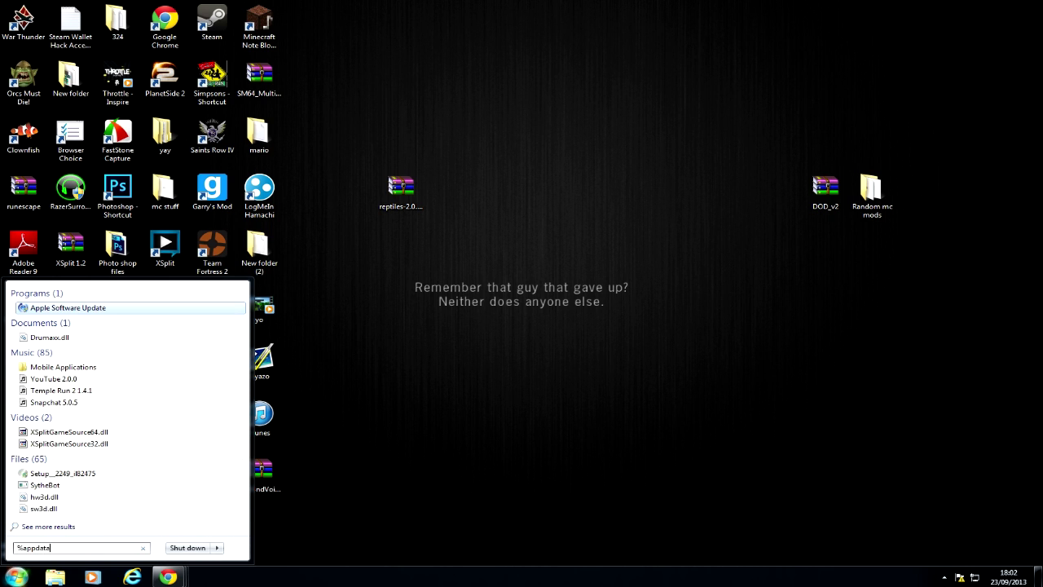
type("%")
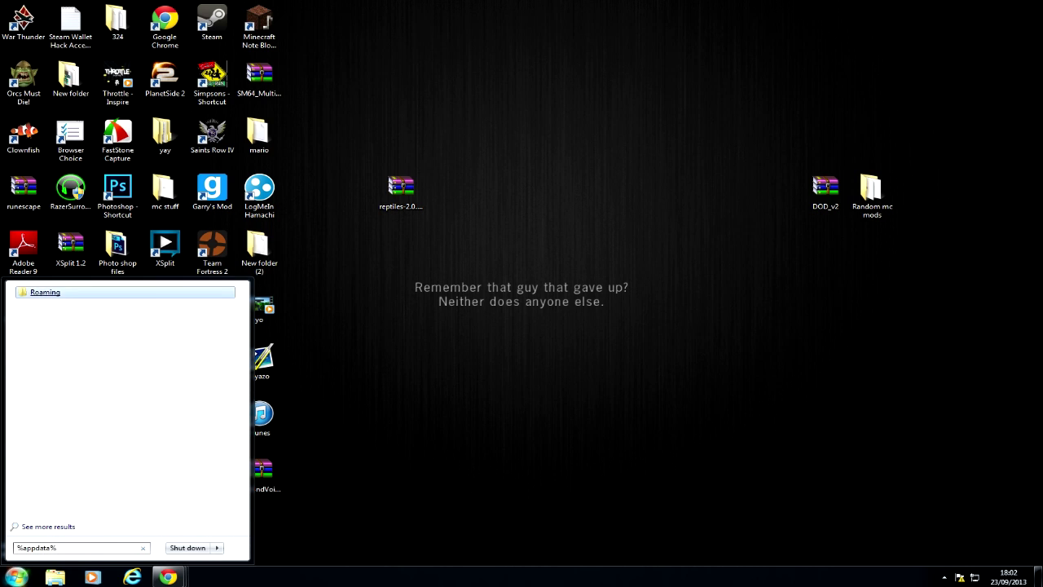
key("Return")
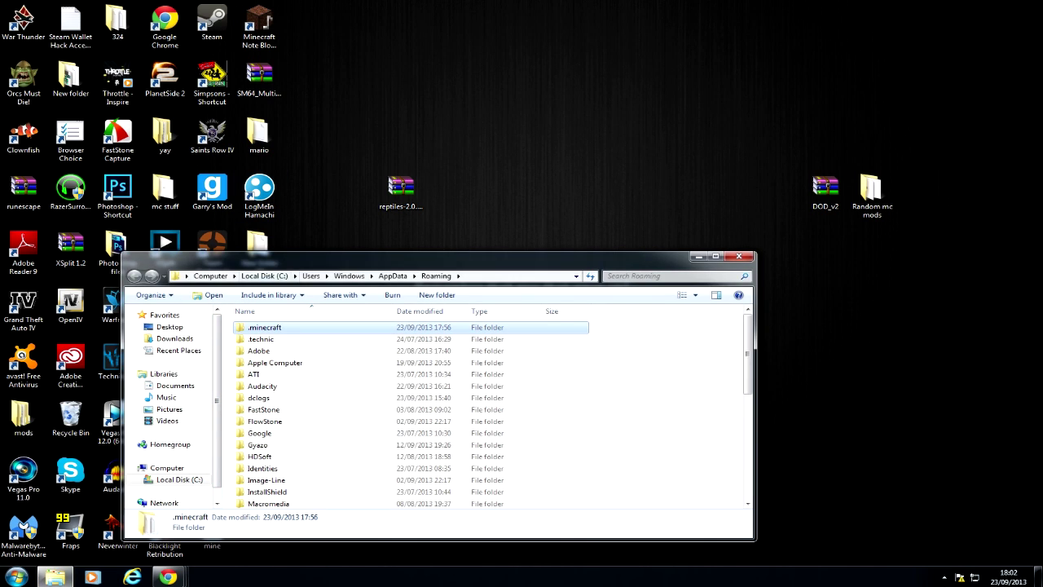
mouse_move(440, 258)
left_mouse_down()
mouse_move(667, 199)
mouse_move(748, 225)
mouse_move(748, 209)
left_mouse_up()
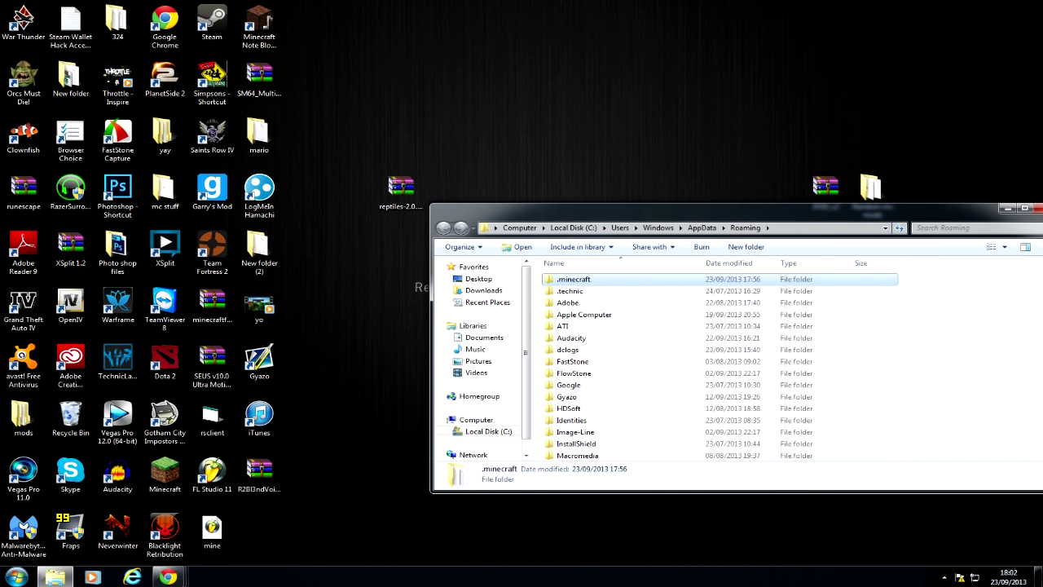
Step: Delete the .minecraft folder, sending it to the Recycle Bin
key("F2")
key("BackSpace")
key("Escape")
key("Delete")
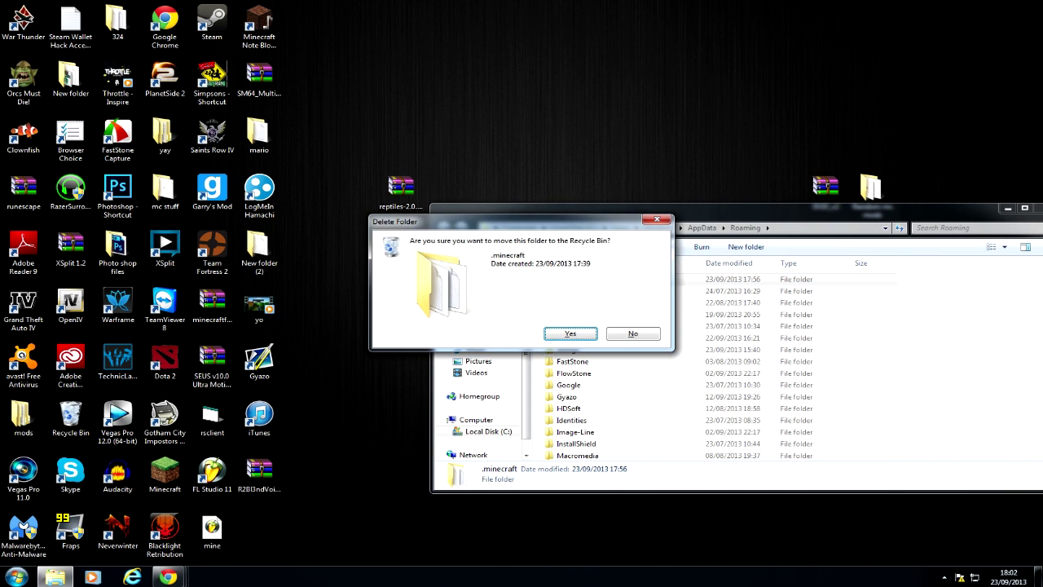
key("Return")
Step: Close the Roaming folder window and launch Minecraft from its desktop icon
left_click_drag(748, 208, 522, 145)
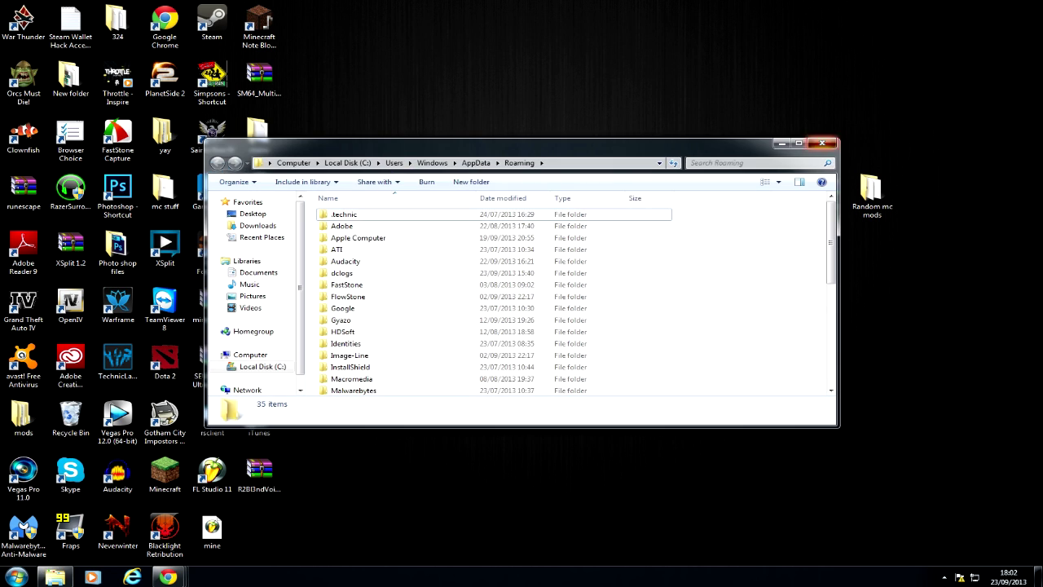
left_click(821, 143)
double_click(165, 473)
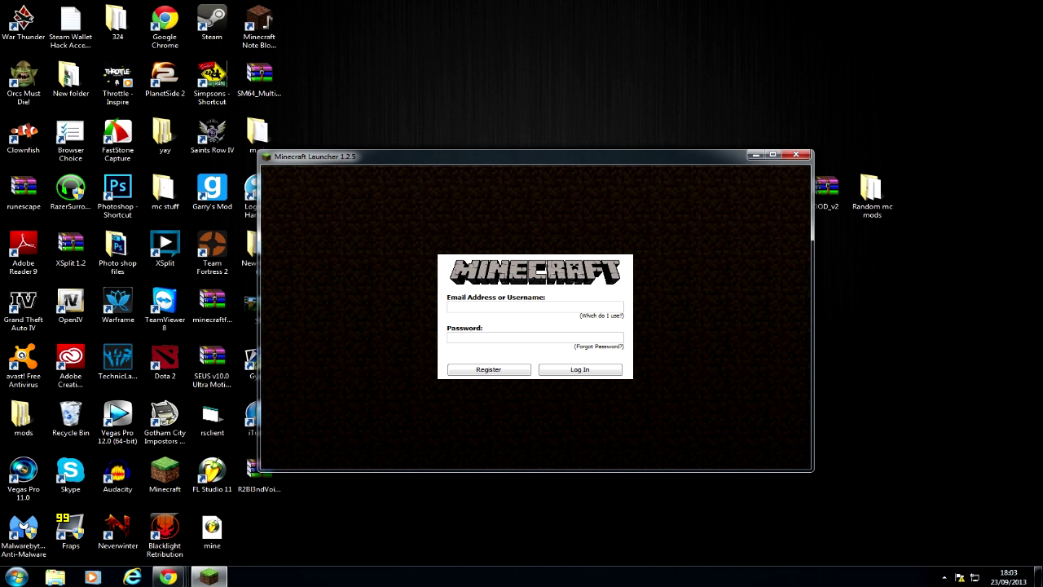
Step: Log in with the account's username and password, then play Minecraft 1.6.4 to download it
type("tmnt390")
key("Tab")
type("••••••")
key("Return")
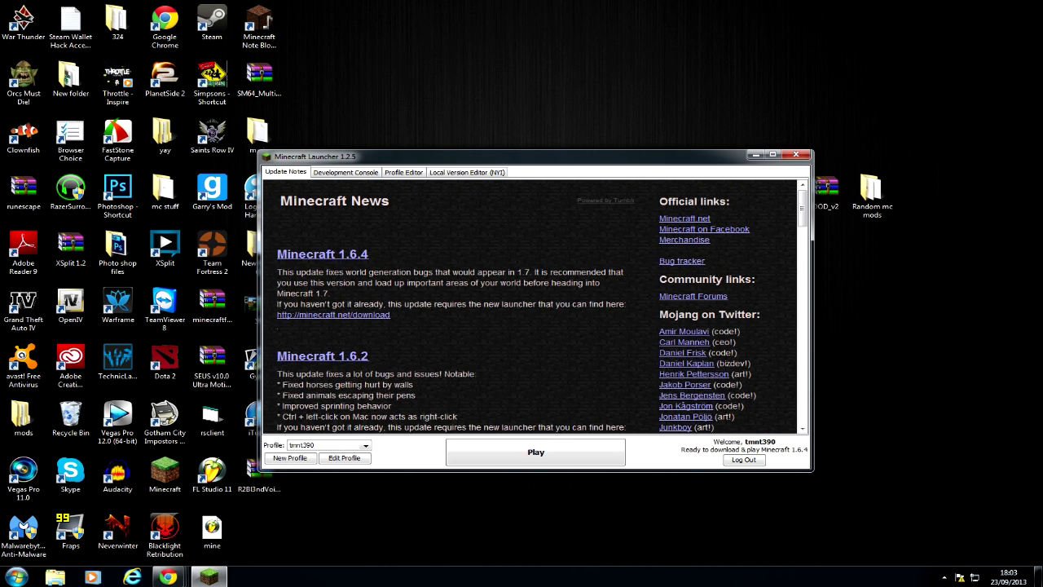
key("Return")
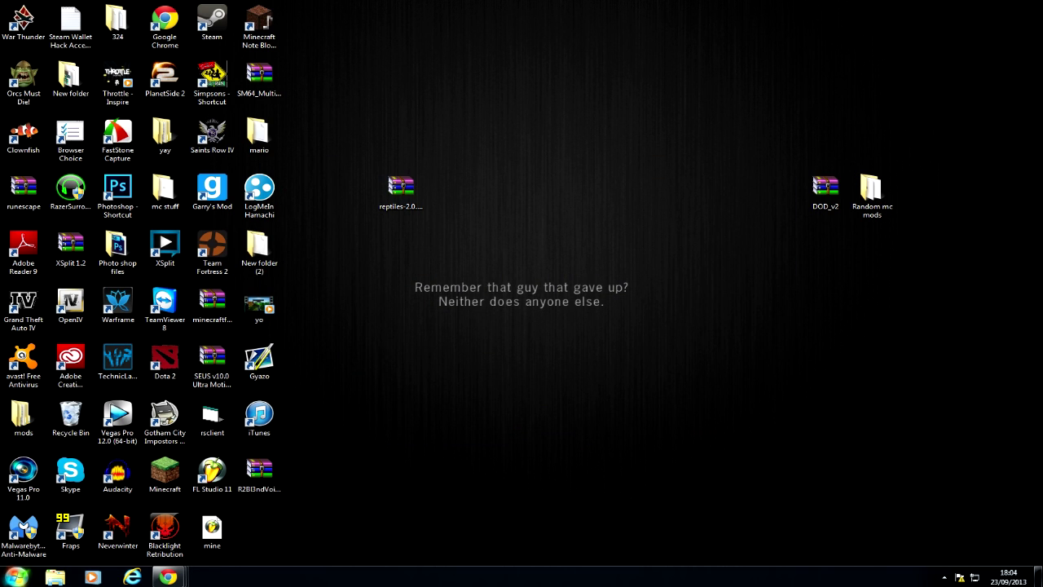
Step: Open the regenerated .minecraft folder in AppData Roaming to check its contents, then minimize it
key("super")
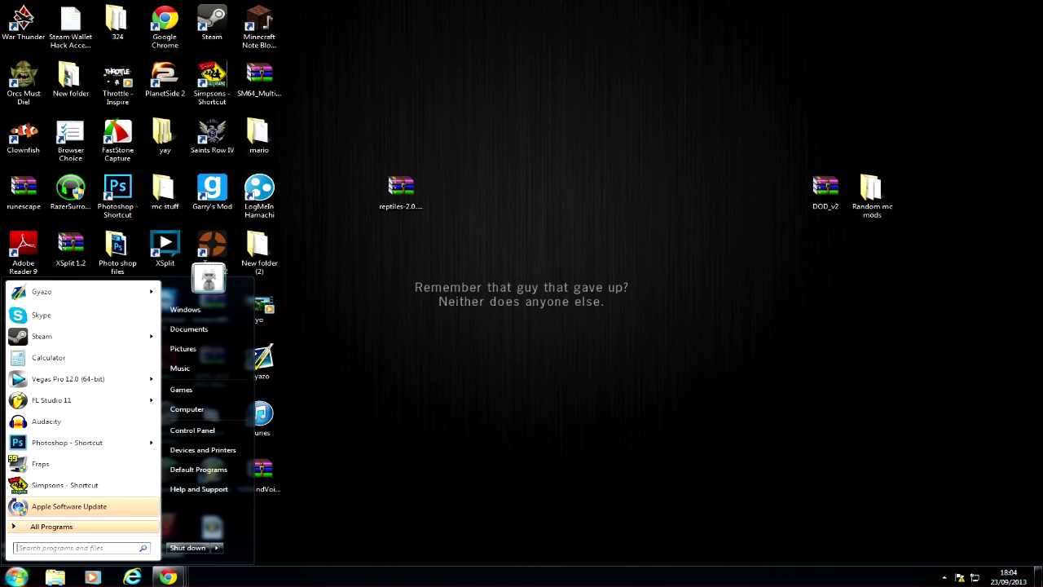
type("%appdata%")
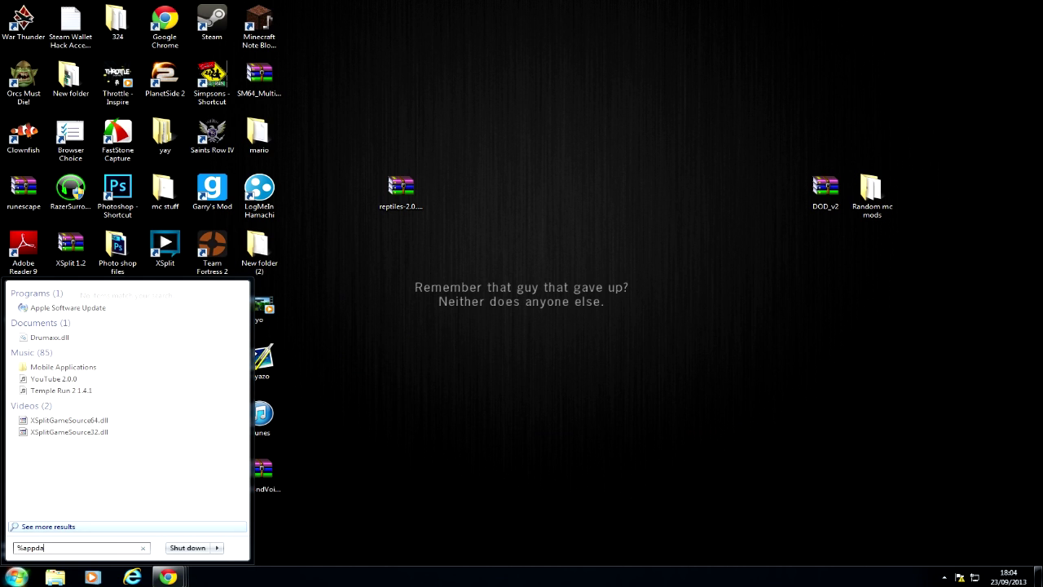
key("Return")
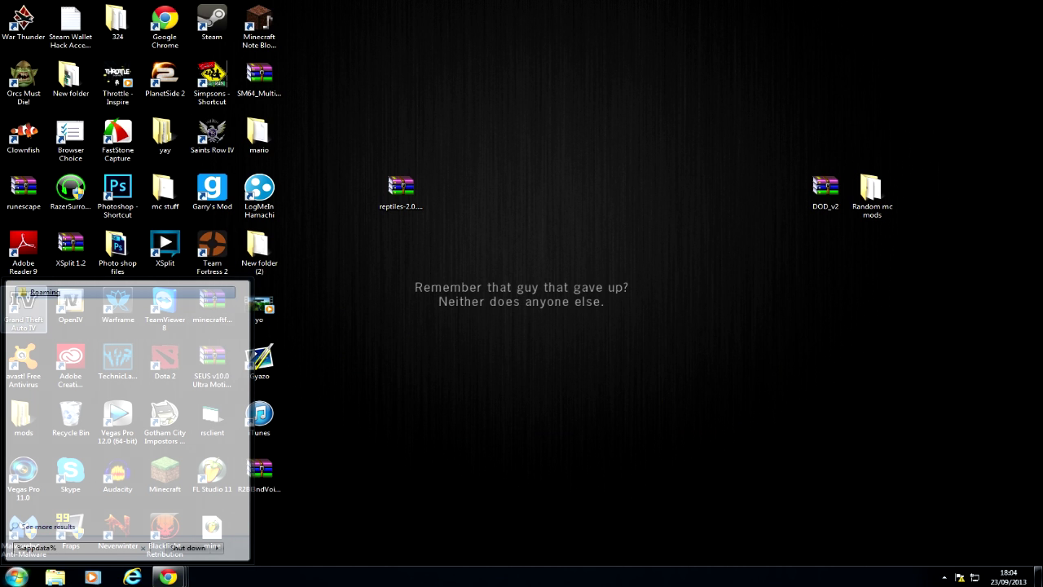
key("Down")
key("Return")
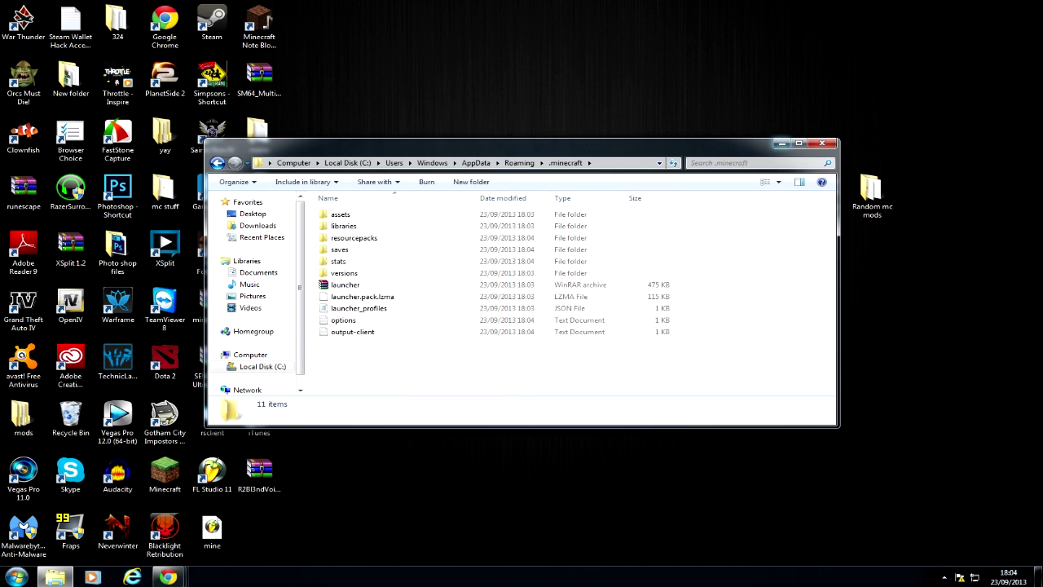
left_click(781, 143)
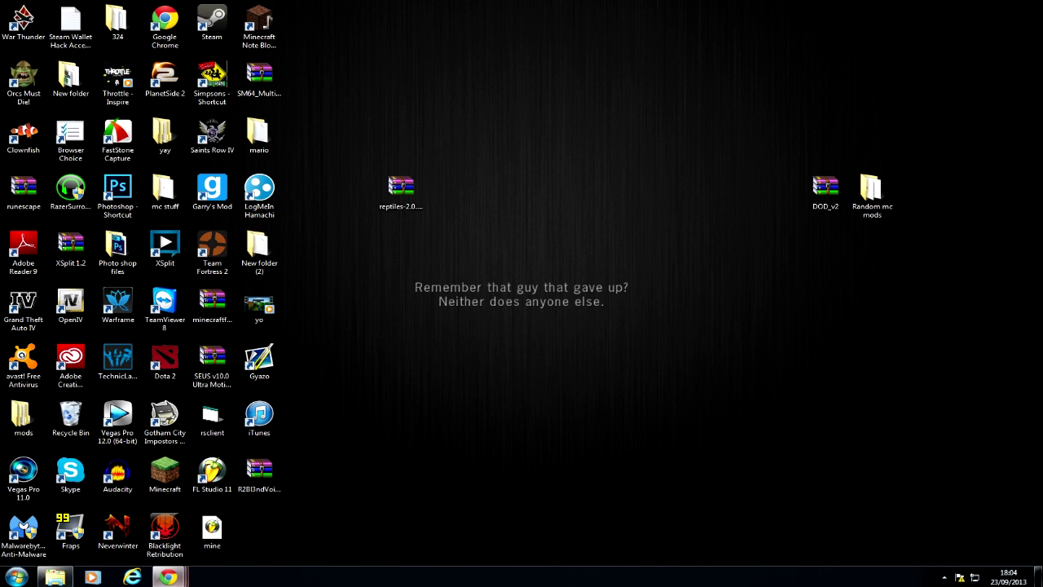
Step: Download the Forge 1.6.4-9.11.0.883 installer from the Forge Downloads page and drag it onto the desktop
mouse_move(167, 577)
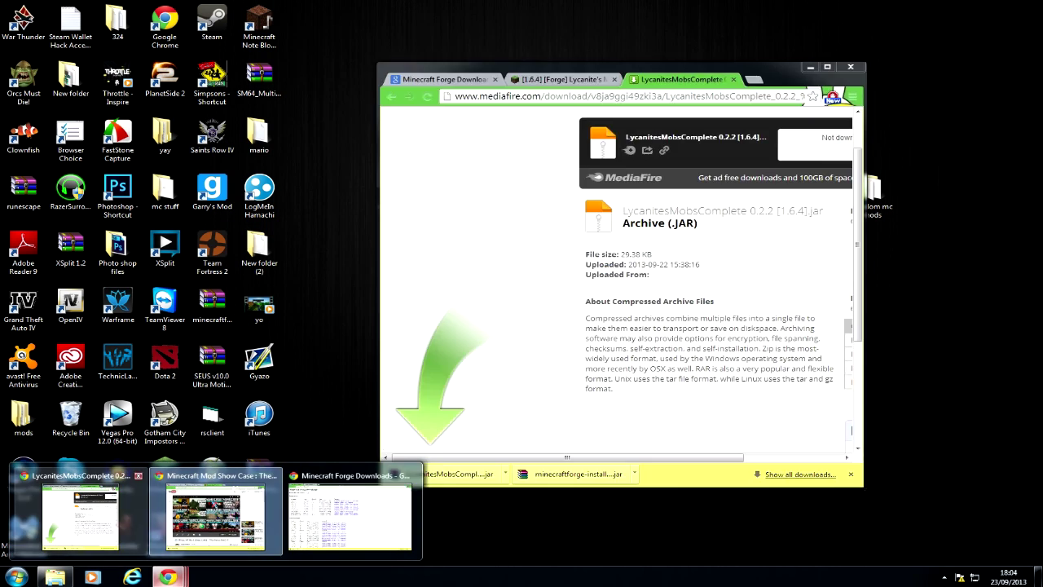
left_click(351, 513)
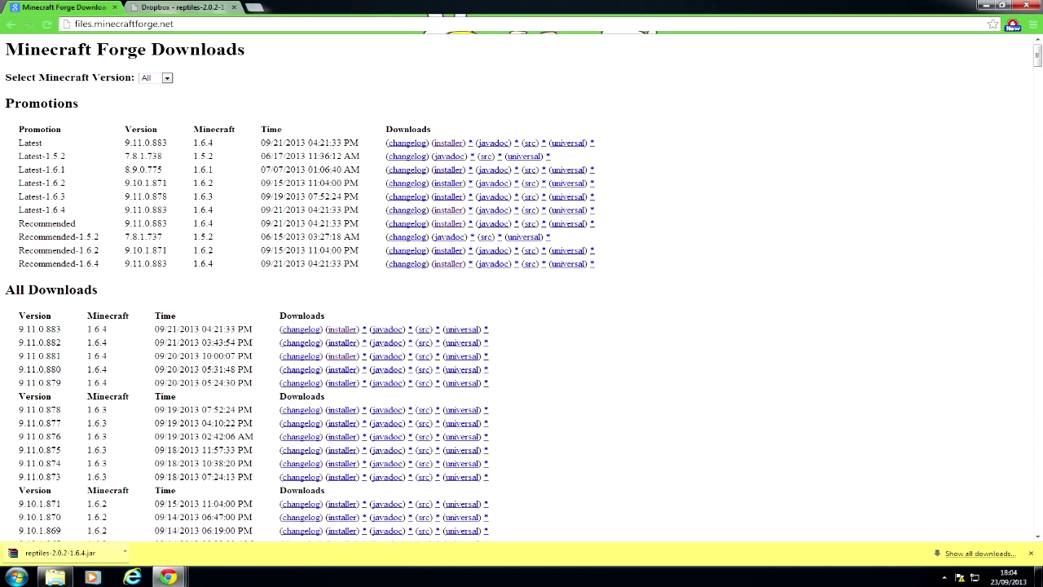
key("ctrl+Tab")
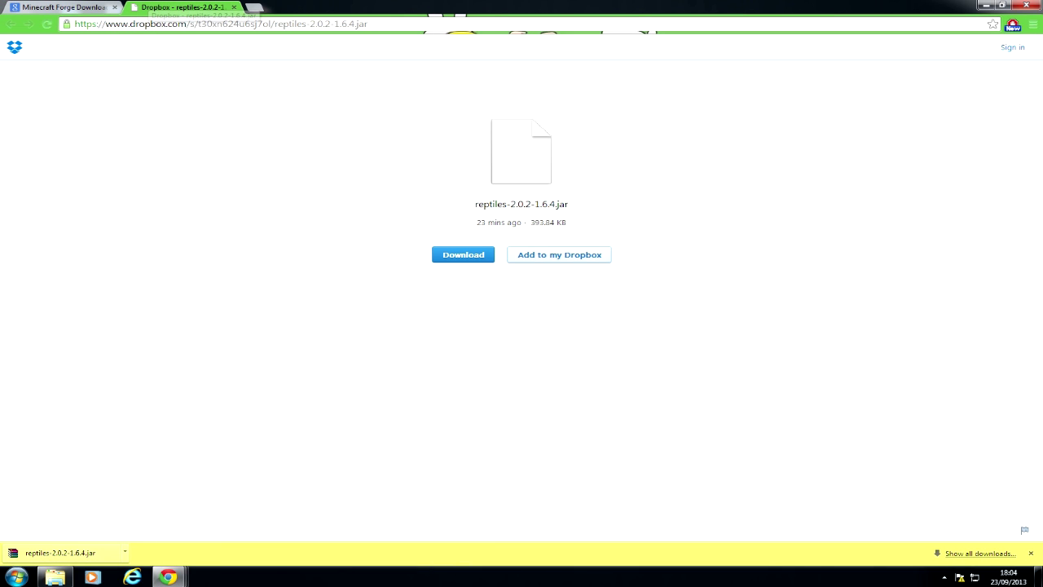
key("ctrl+shift+Tab")
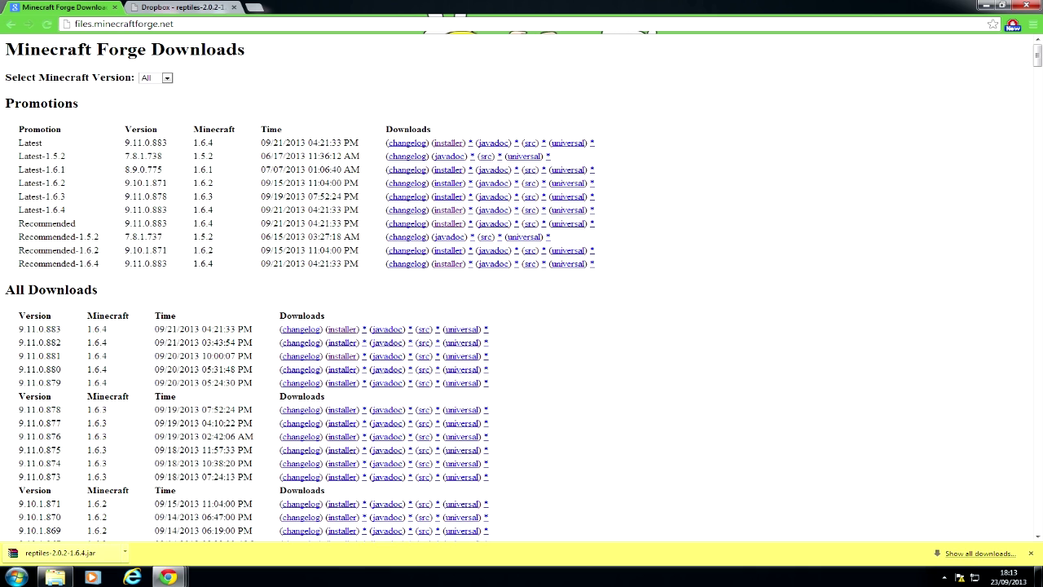
left_click(448, 143)
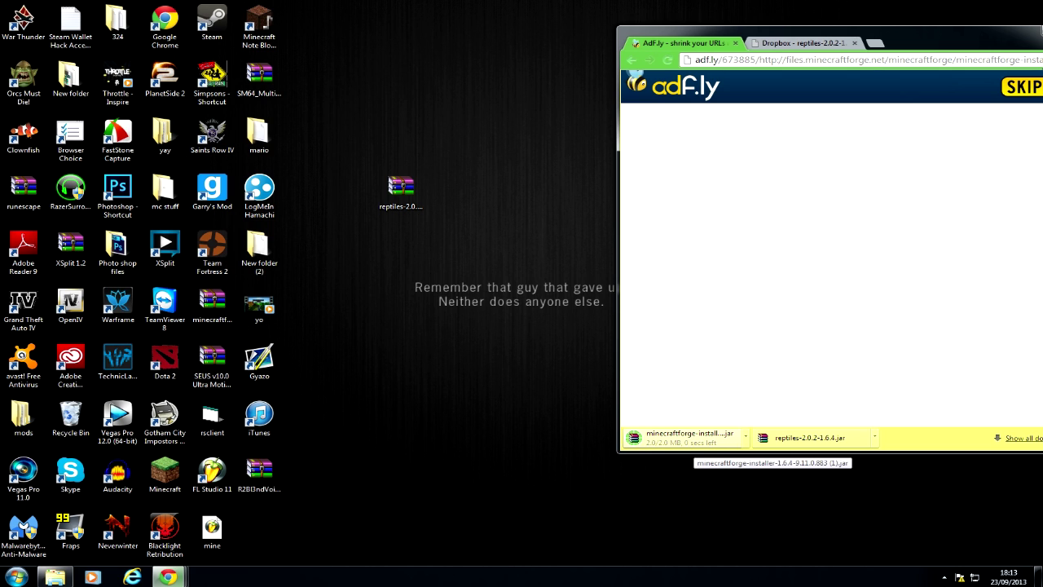
mouse_move(684, 438)
left_mouse_down()
mouse_move(481, 257)
mouse_move(496, 200)
left_mouse_up()
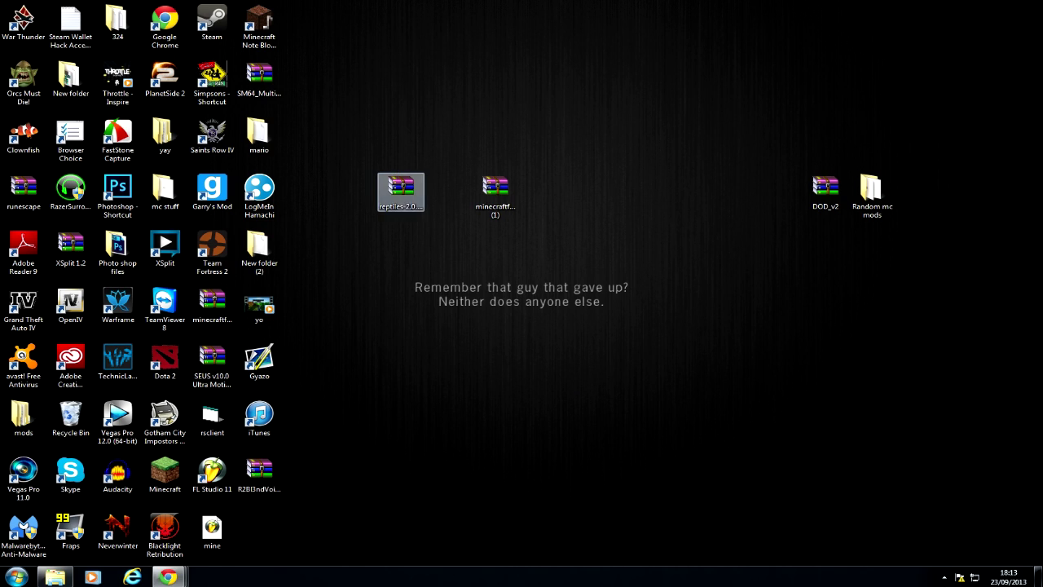
Step: Run the Forge installer jar with Java(TM) Platform SE binary and install the client profile
left_click(400, 189)
left_click(495, 191)
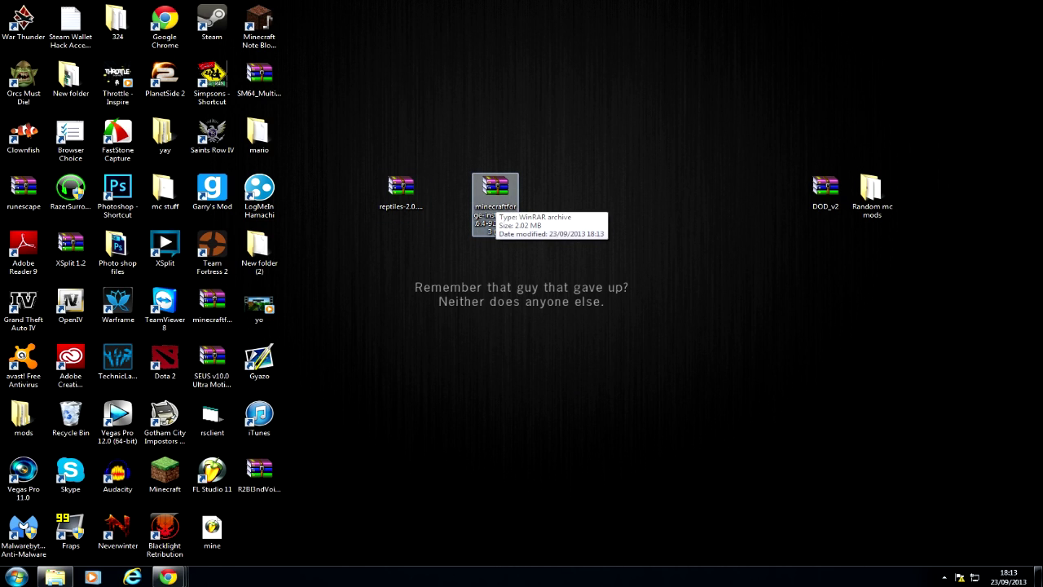
right_click(491, 199)
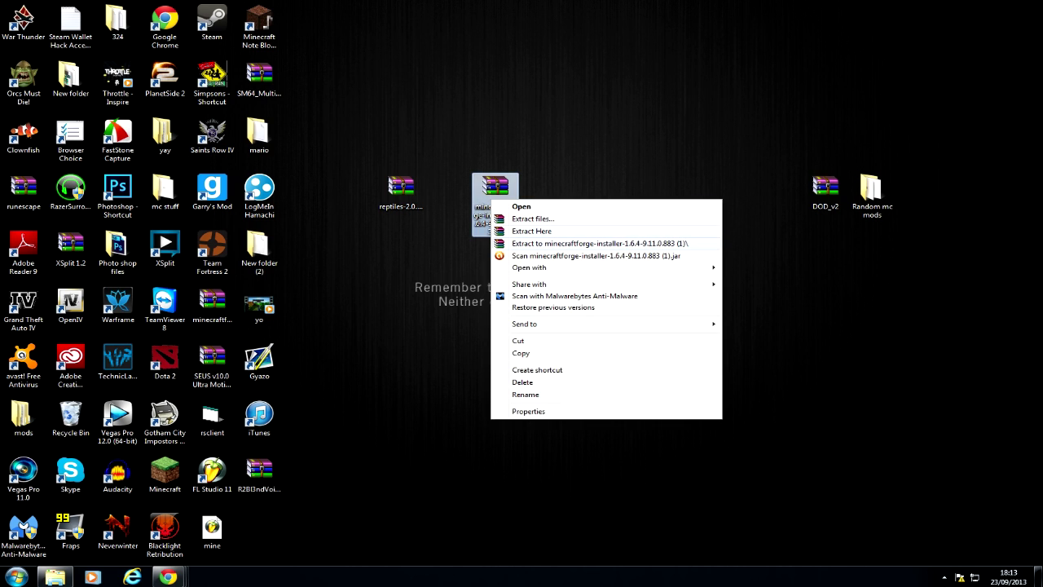
mouse_move(570, 267)
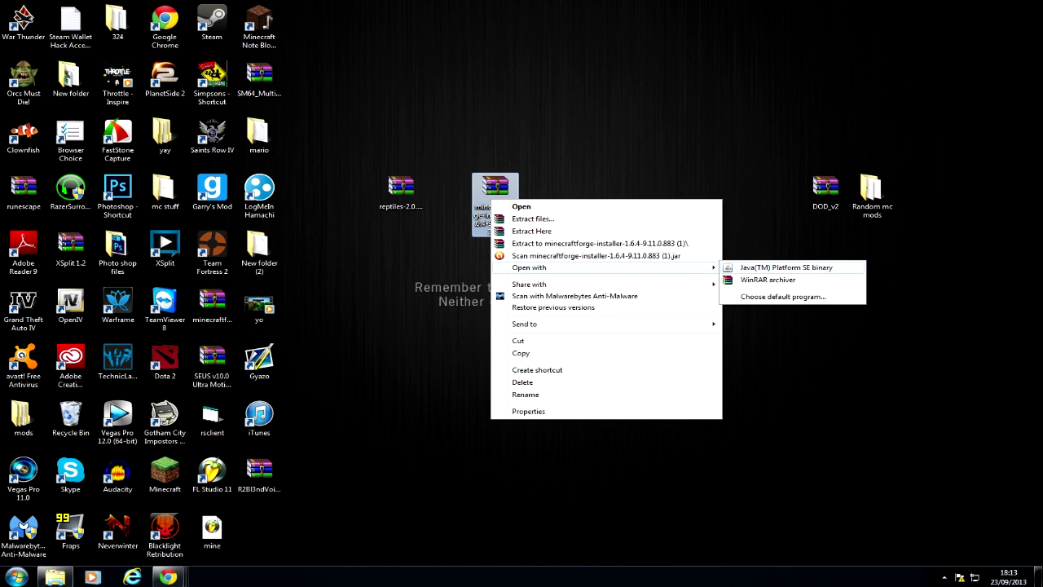
left_click(786, 267)
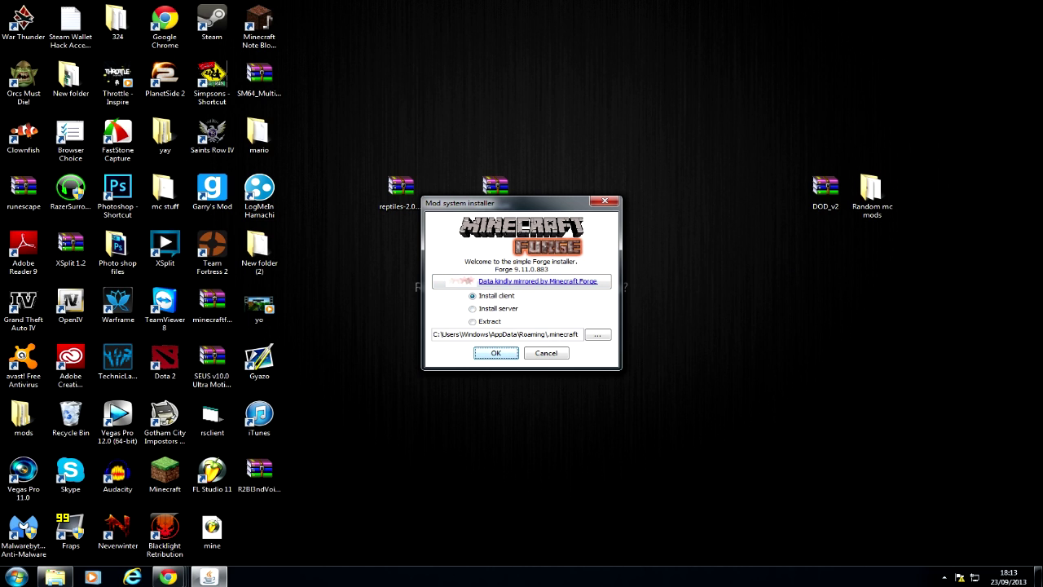
key("Return")
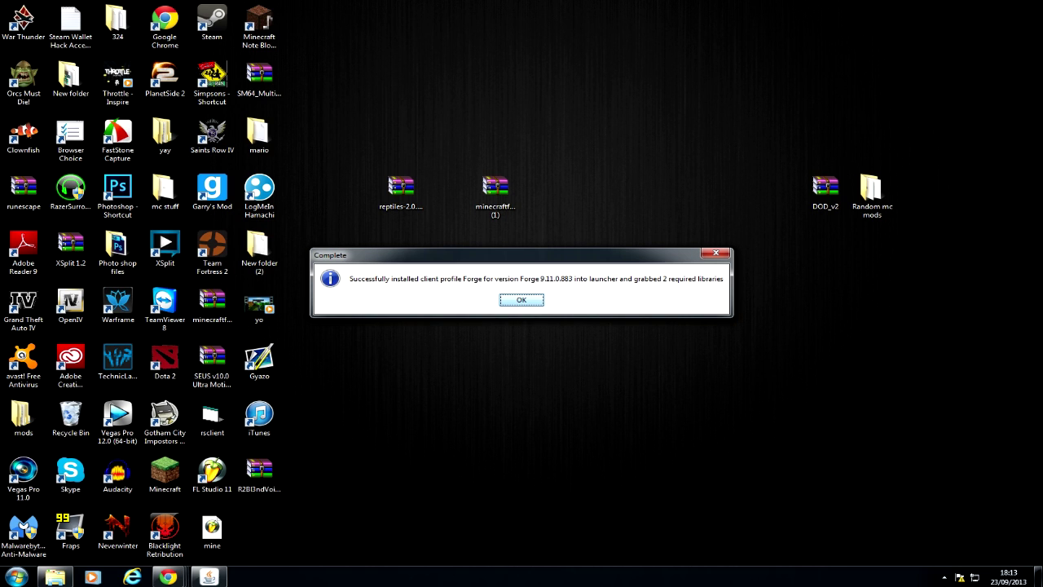
key("Return")
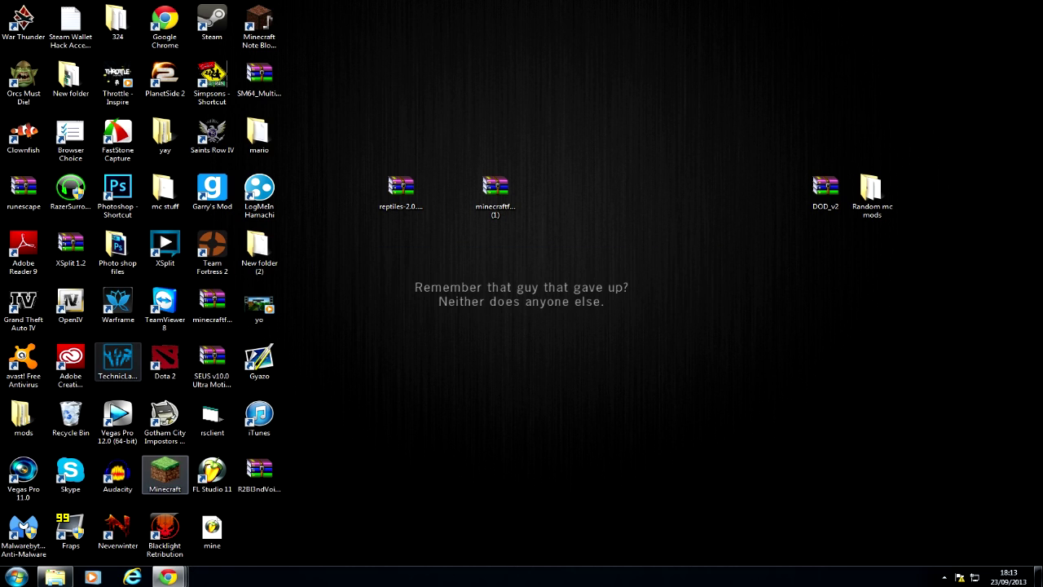
Step: Start Minecraft on the Forge profile, view the Mod List showing Forge 9.11.0.883, and close the game
double_click(165, 473)
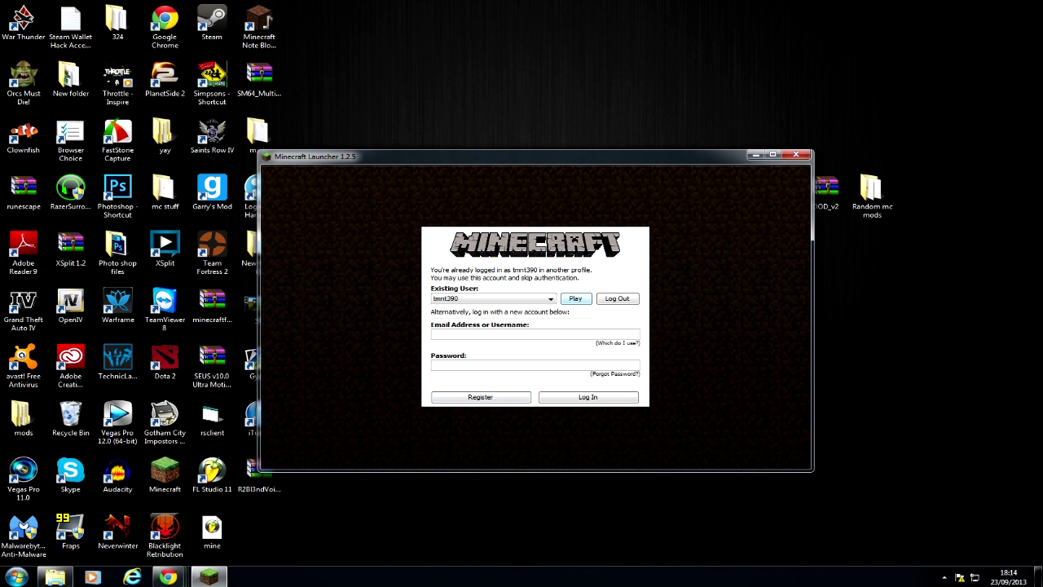
key("Return")
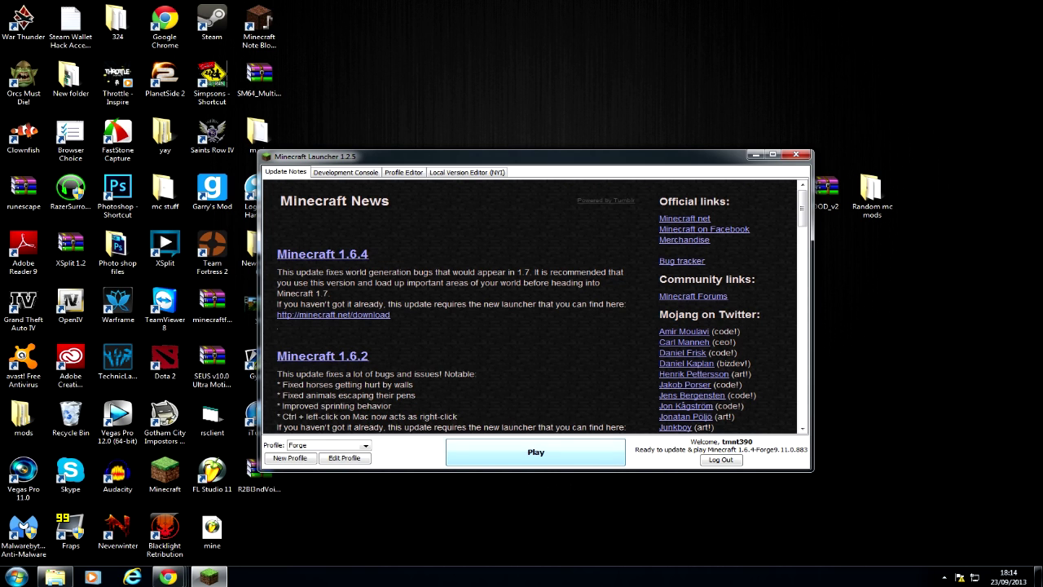
key("Return")
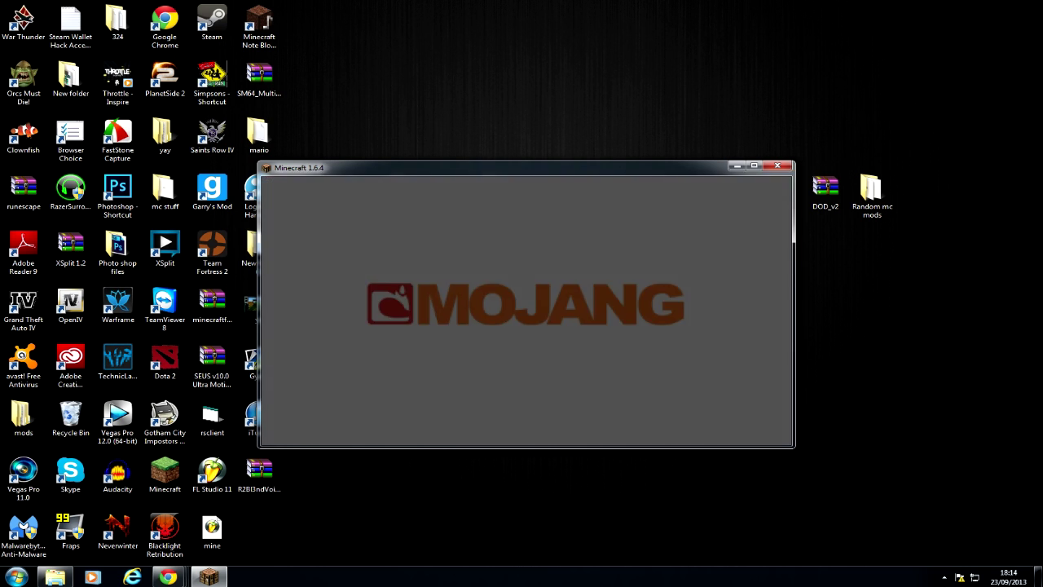
left_click(590, 363)
left_click(777, 165)
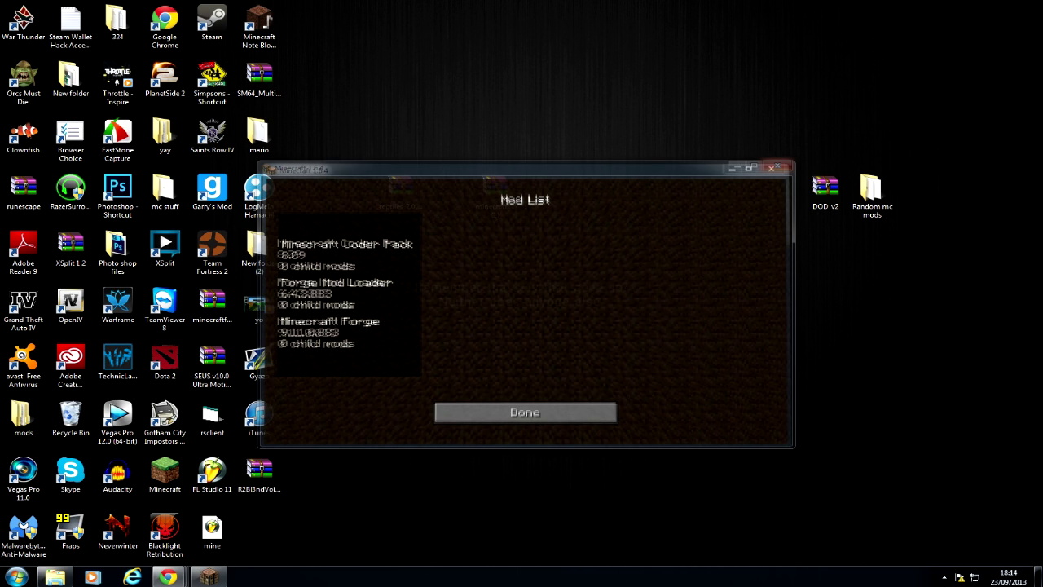
Step: Move reptiles-2.0.2-1.6.4.jar from the desktop into the .minecraft mods folder and close the window
left_click(54, 577)
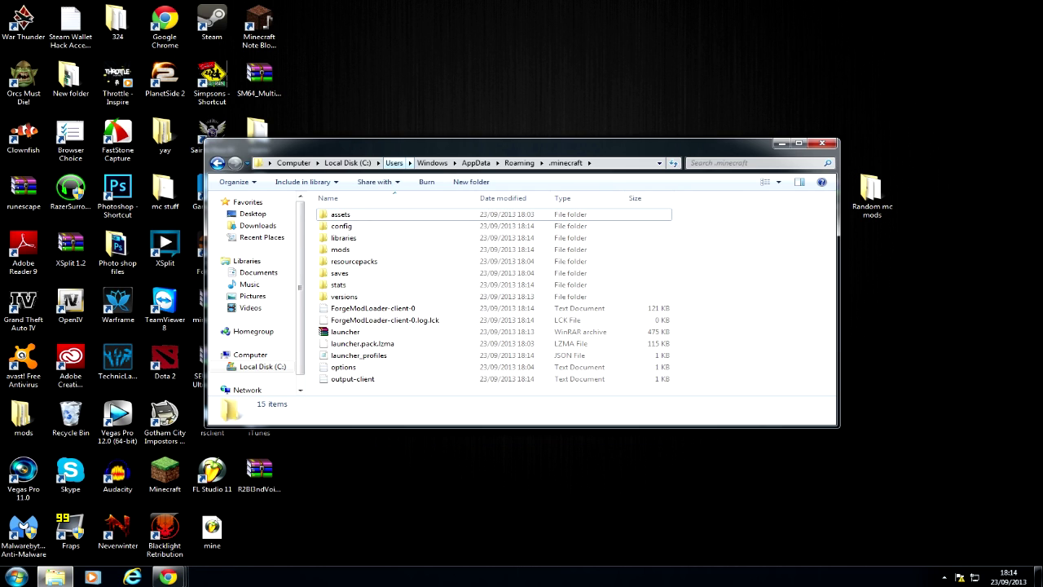
left_click(587, 294)
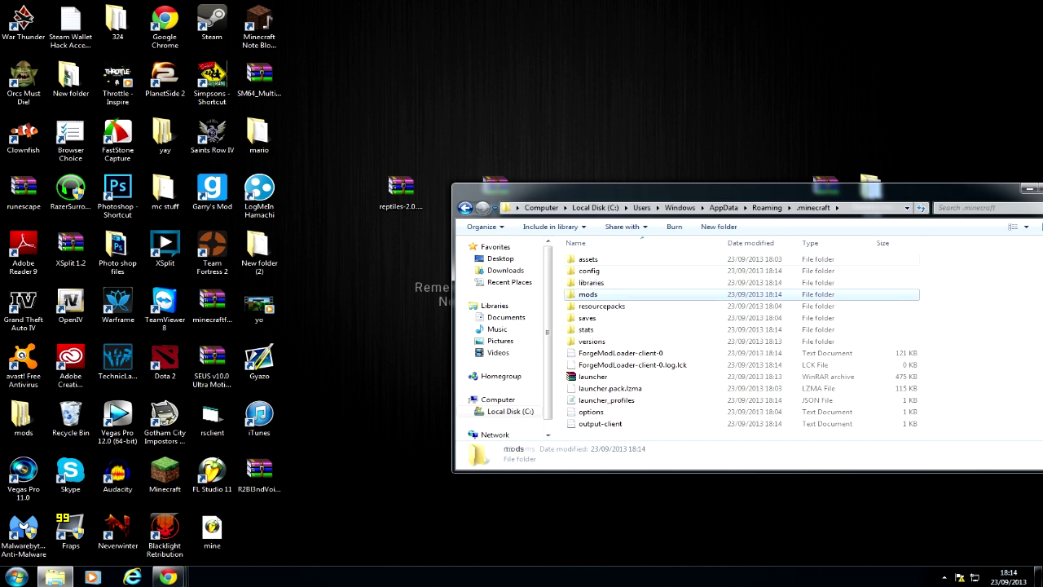
double_click(588, 294)
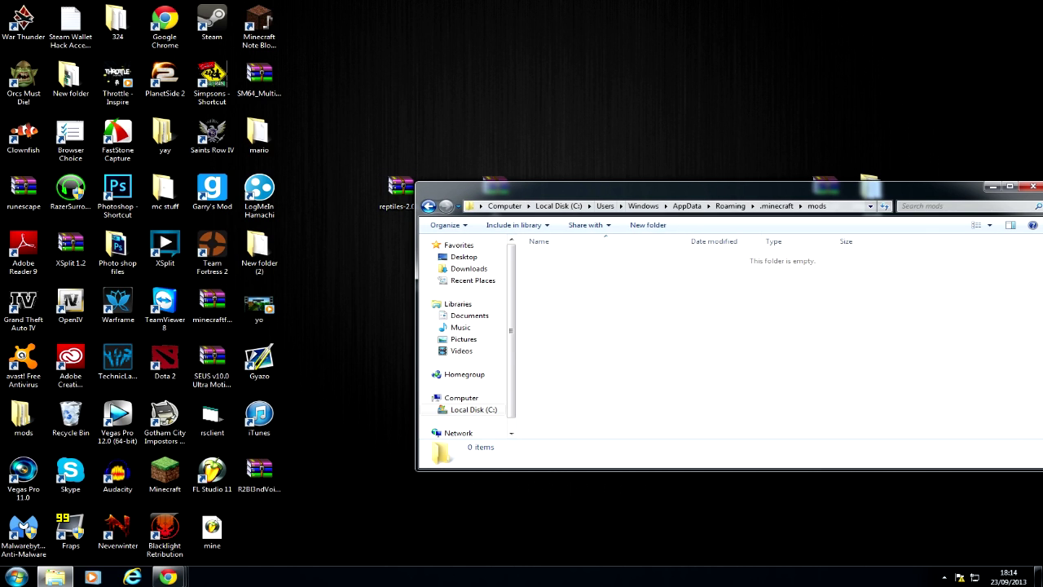
key("BackSpace")
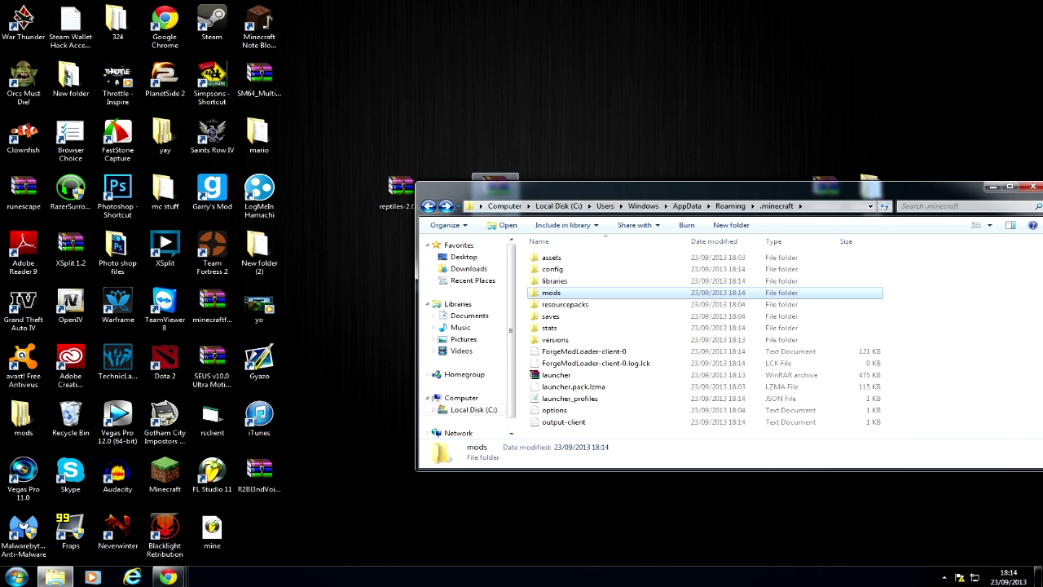
left_click_drag(400, 187, 354, 196)
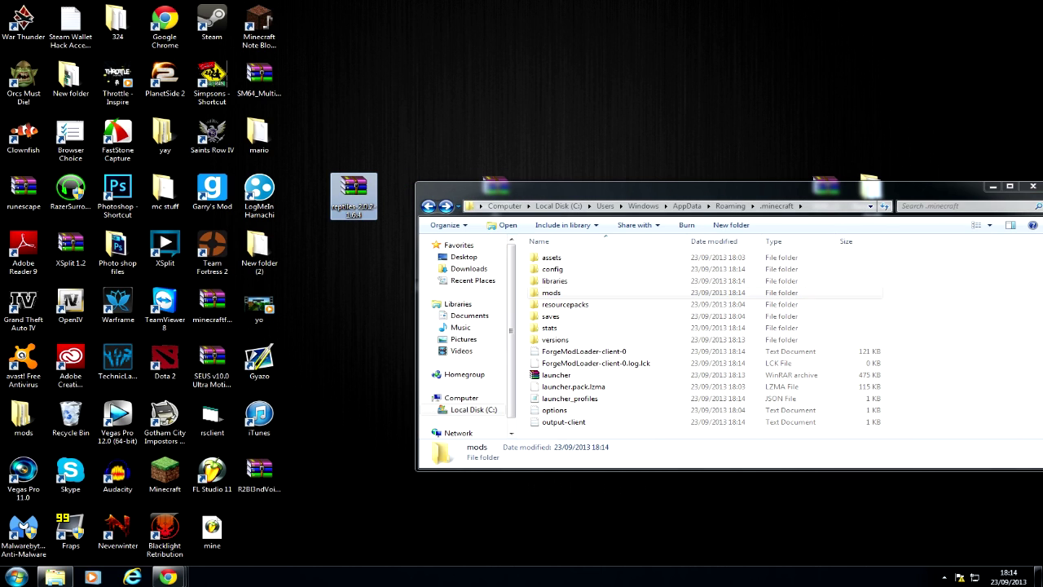
double_click(551, 292)
double_click(354, 192)
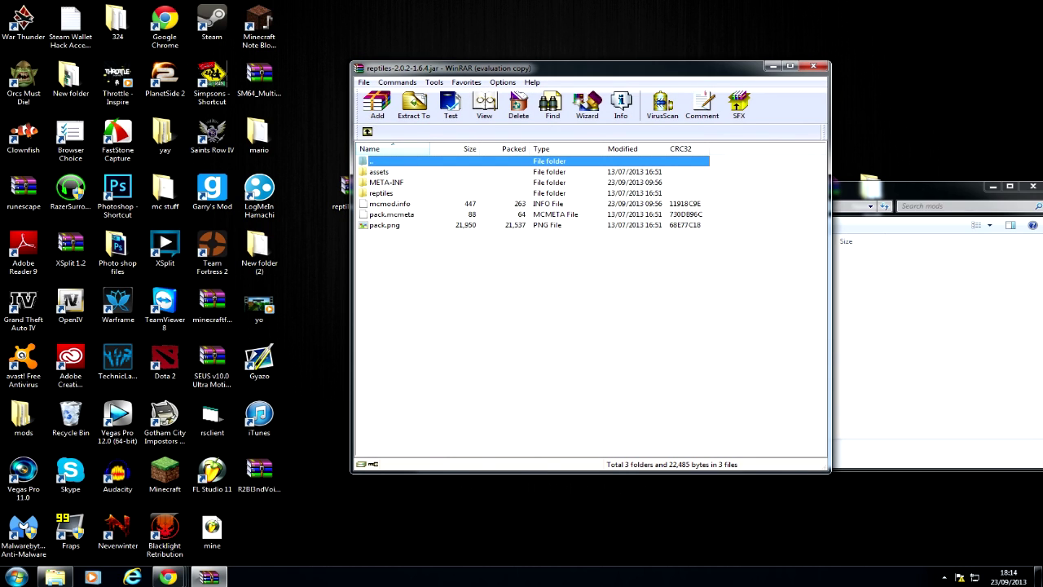
key("Escape")
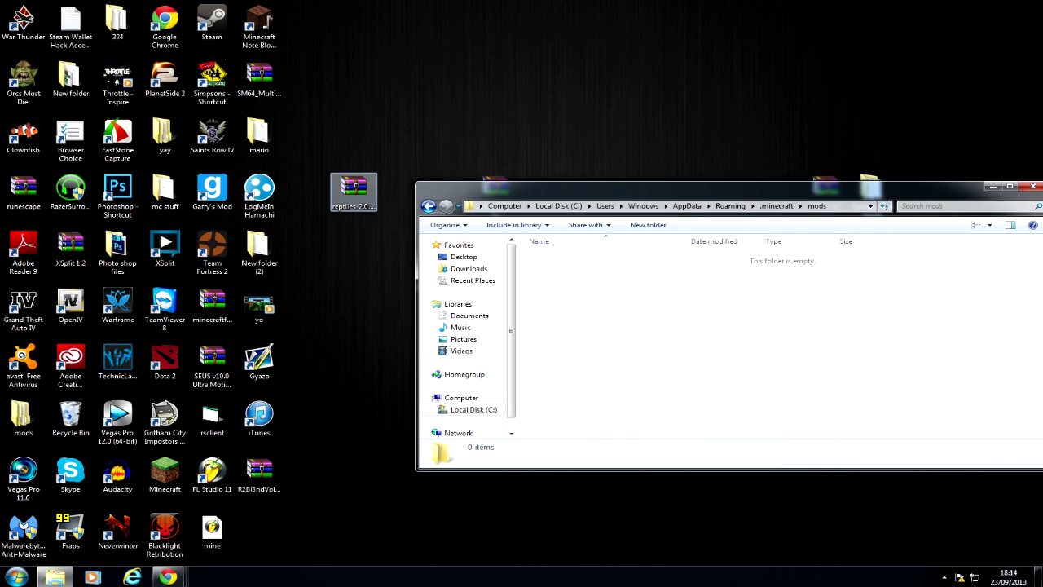
mouse_move(353, 192)
left_mouse_down()
mouse_move(559, 269)
mouse_move(571, 259)
left_mouse_up()
left_click_drag(652, 188, 423, 151)
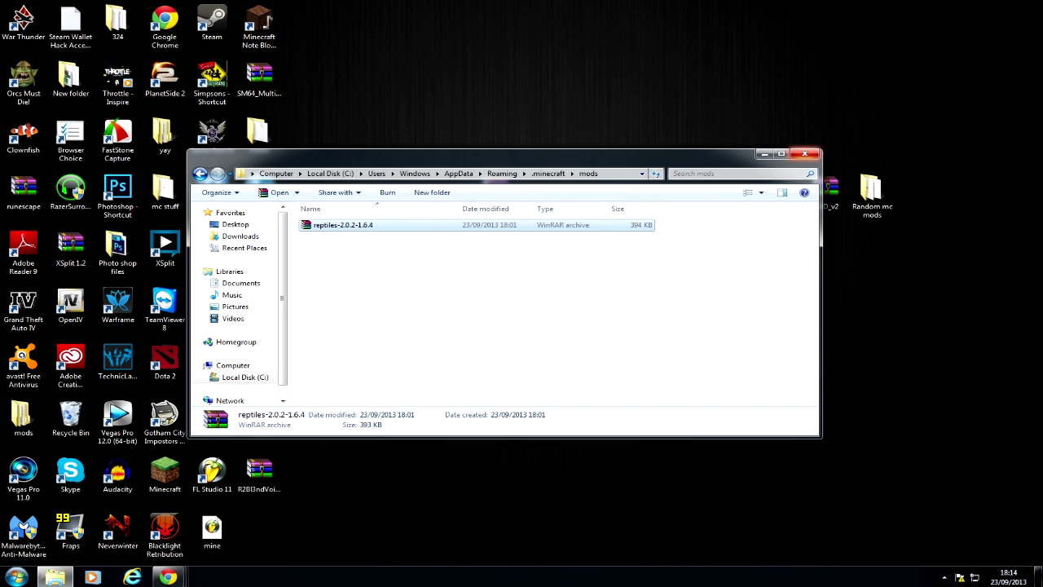
left_click(804, 150)
Step: Check the Mod List shows Reptile Mod 20130923, return to the title screen, and maximize the game window
left_click(165, 473)
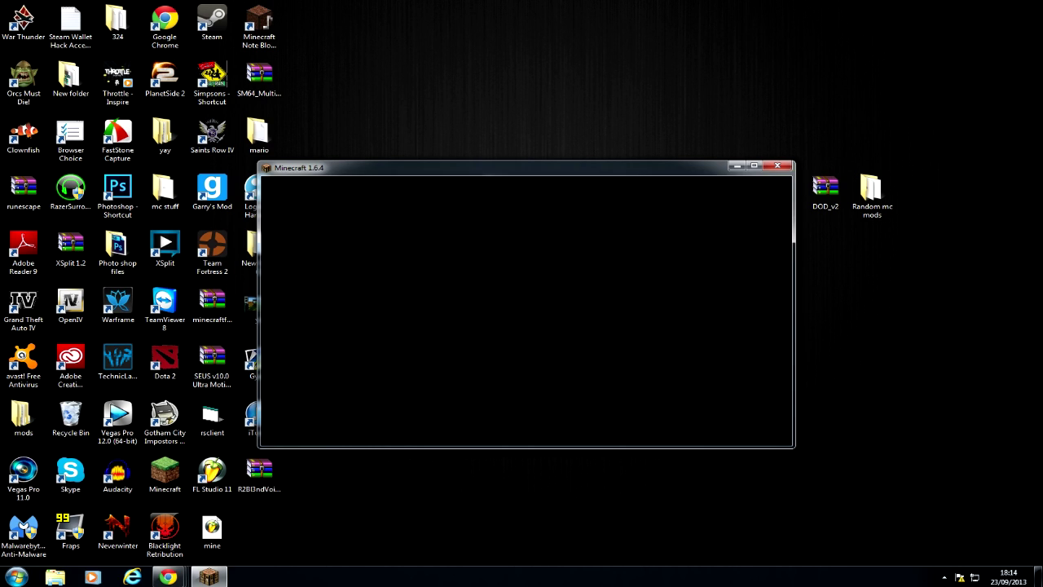
left_click(525, 361)
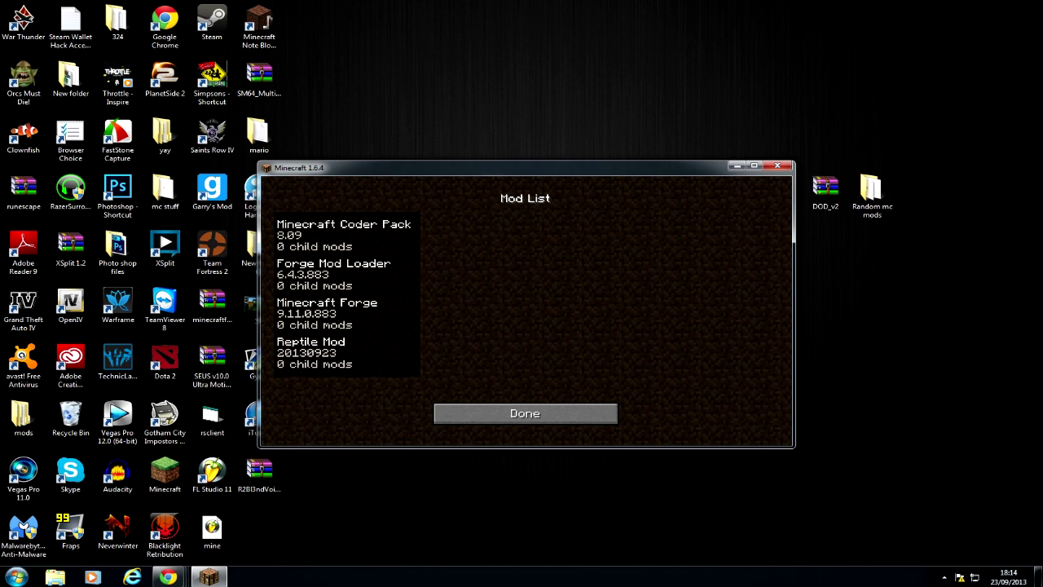
left_click(525, 414)
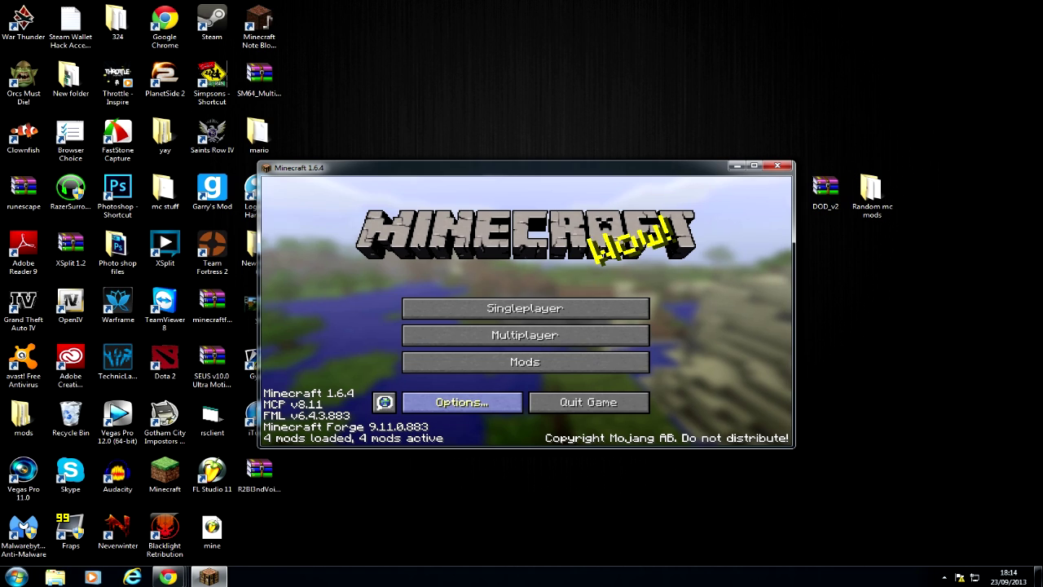
key("super+Up")
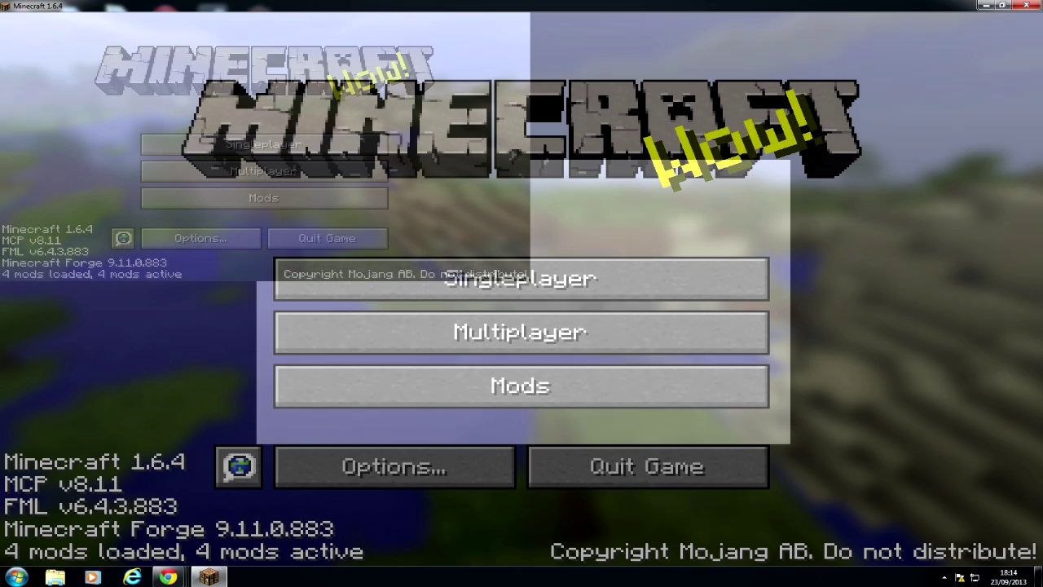